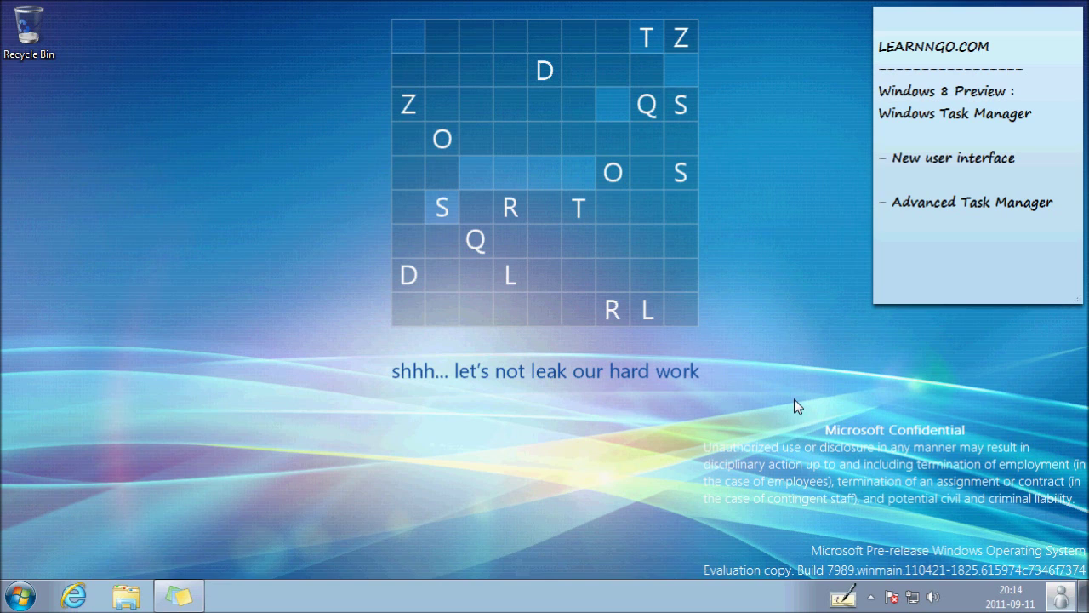
Launch Windows Task Manager over the desktop with Ctrl+Shift+Esc.
key("ctrl+shift+Escape")
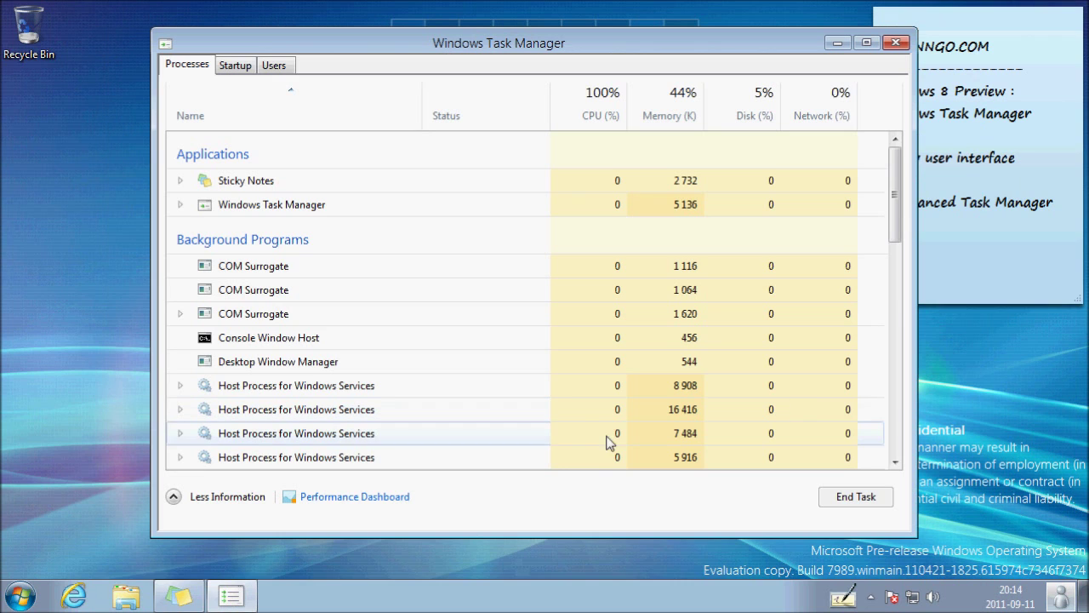
Collapse Task Manager to its compact view and nudge the window slightly right.
left_click(214, 498)
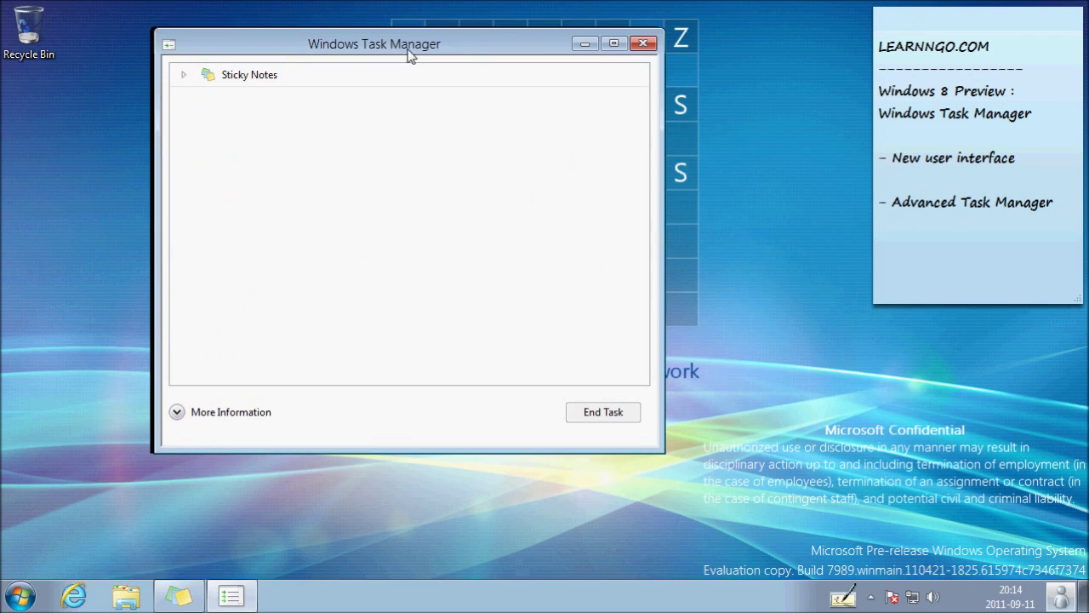
left_click_drag(399, 57, 429, 66)
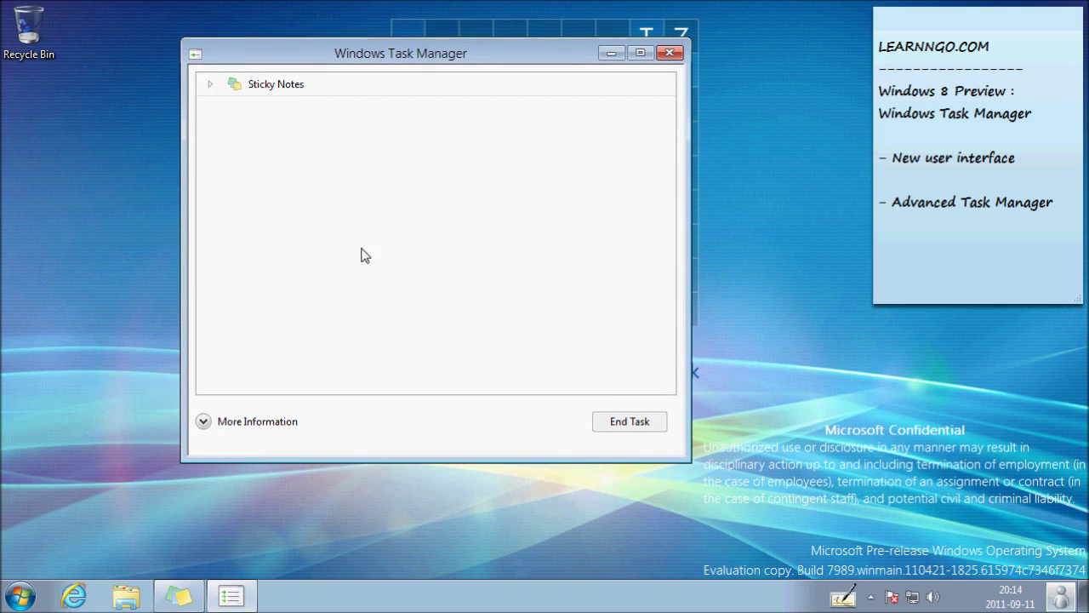
left_click(30, 585)
left_click(120, 236)
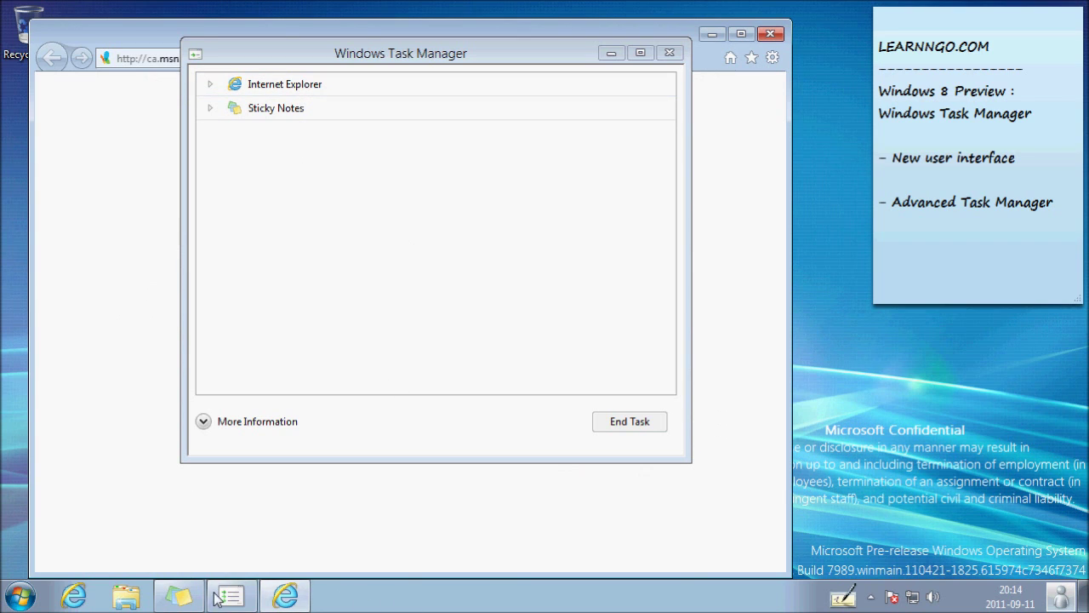
left_click(210, 86)
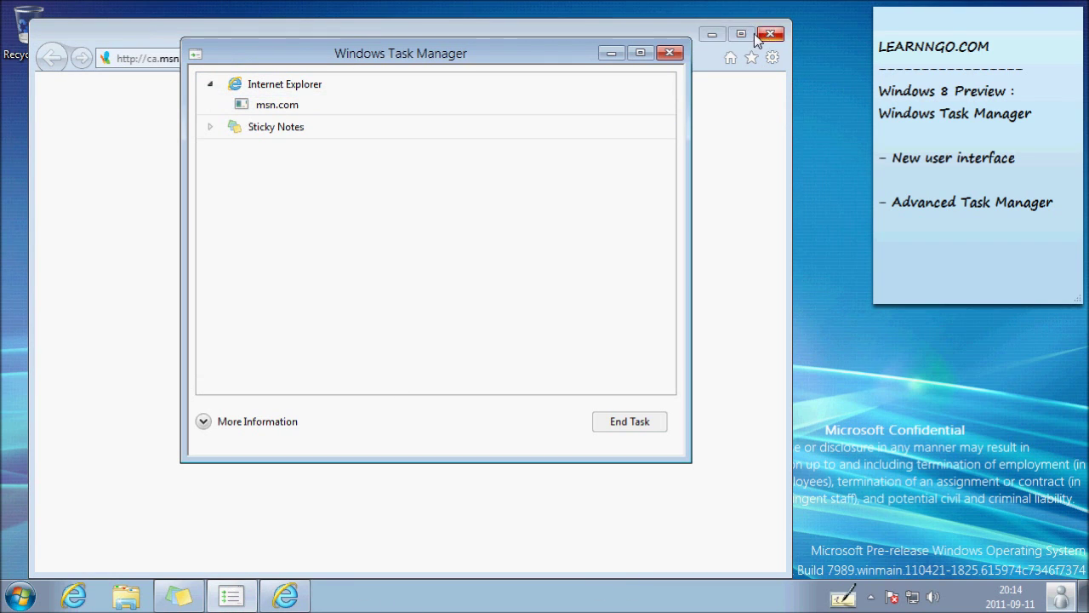
left_click(768, 34)
left_click(210, 85)
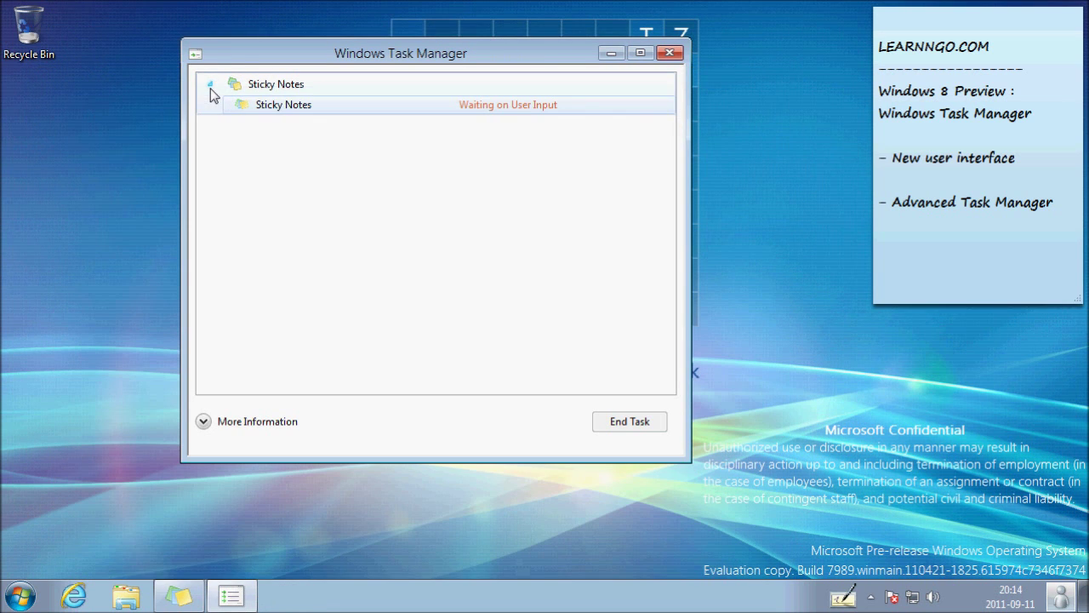
left_click(210, 85)
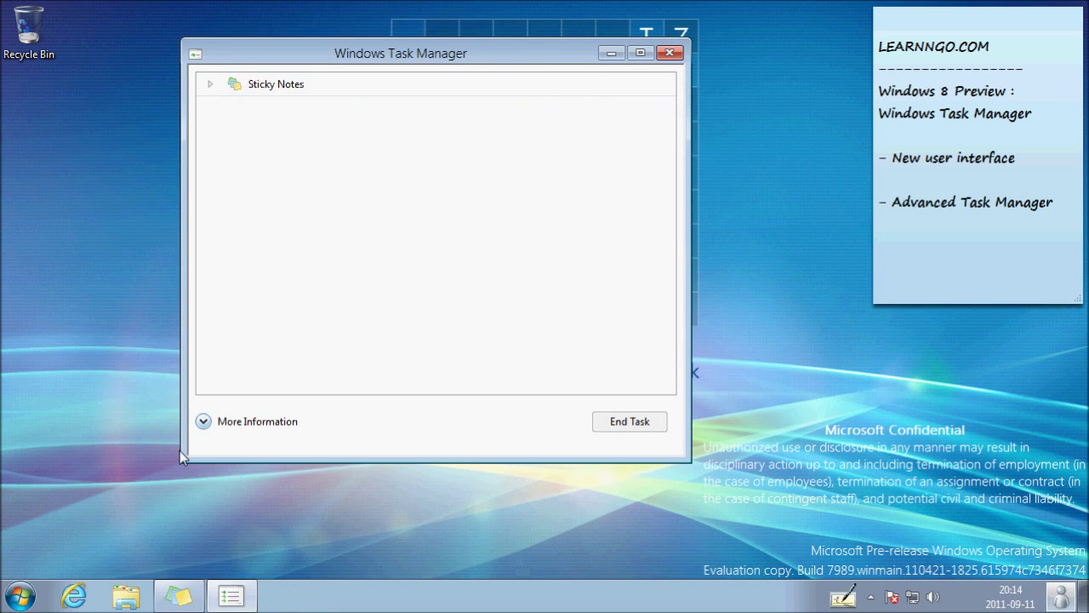
left_click(232, 423)
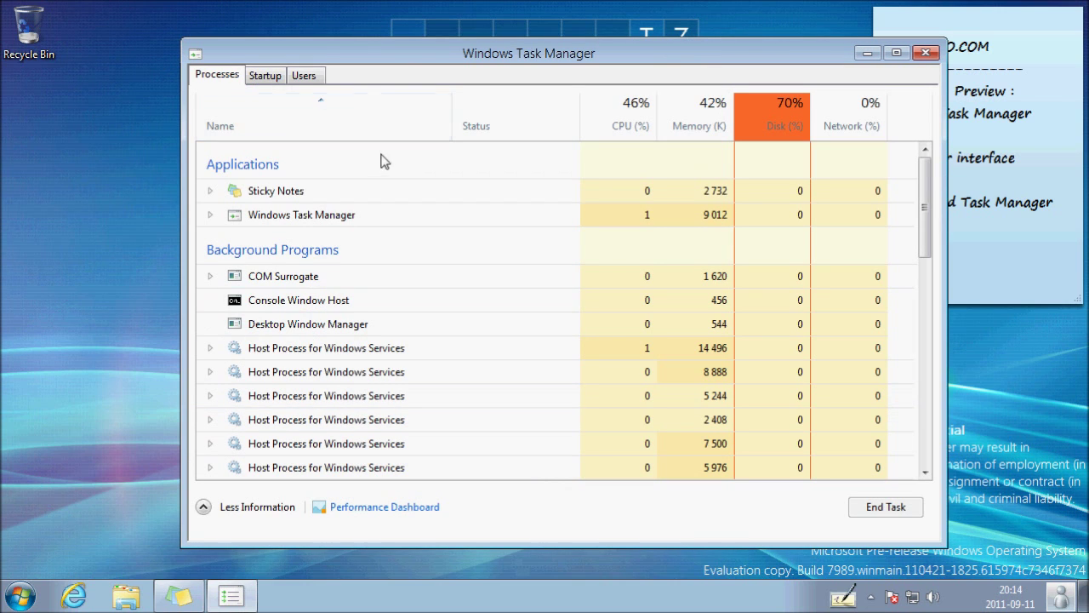
Scroll through the detailed Processes list down to Windows System-Critical Programs and back up.
scroll(927, 211, "down", 4)
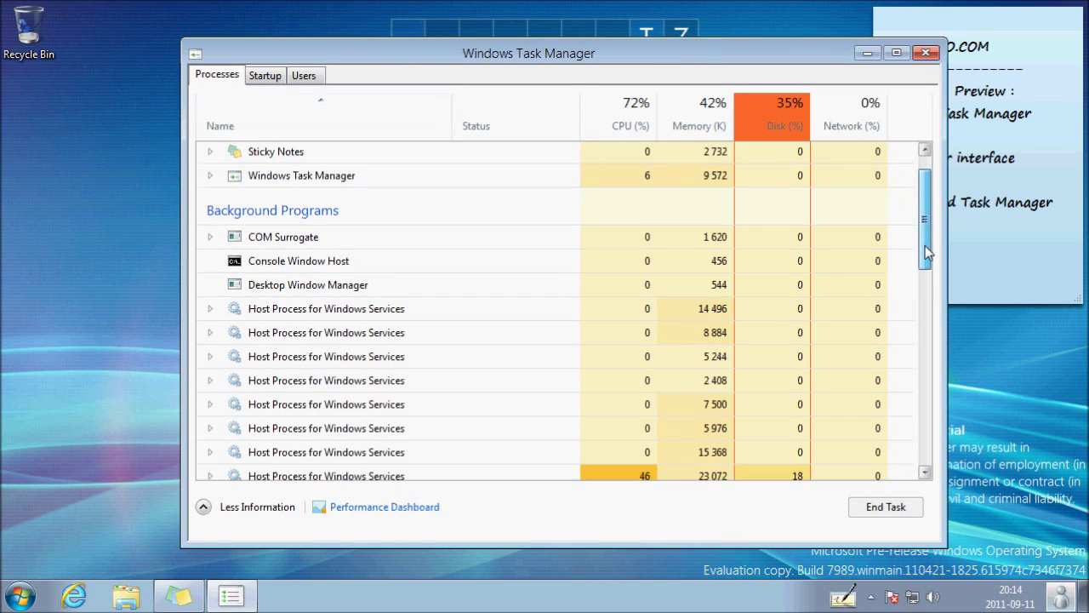
scroll(927, 216, "up", 5)
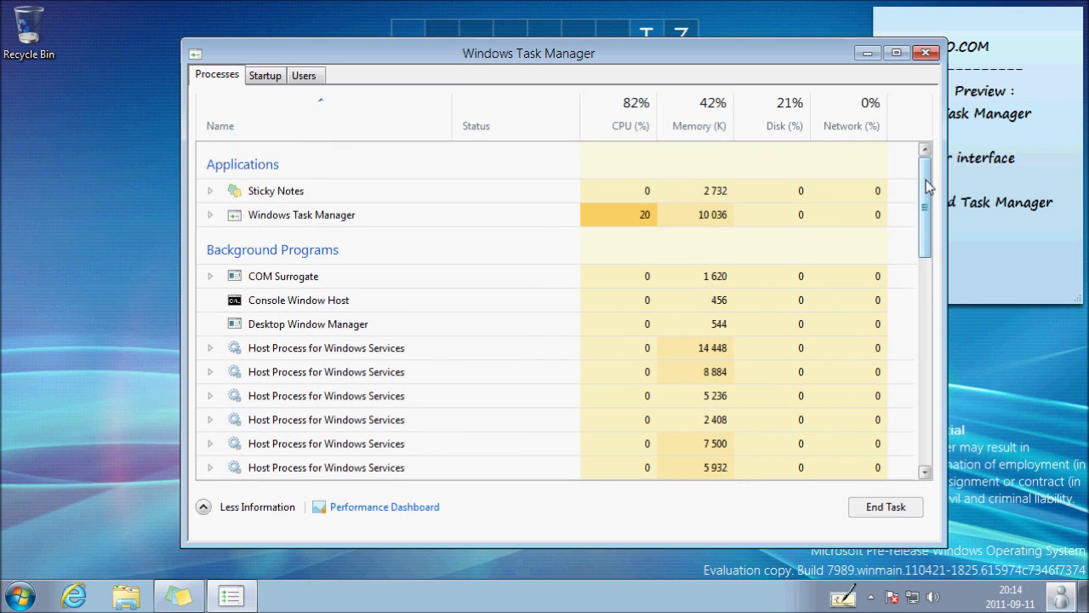
scroll(927, 187, "down", 5)
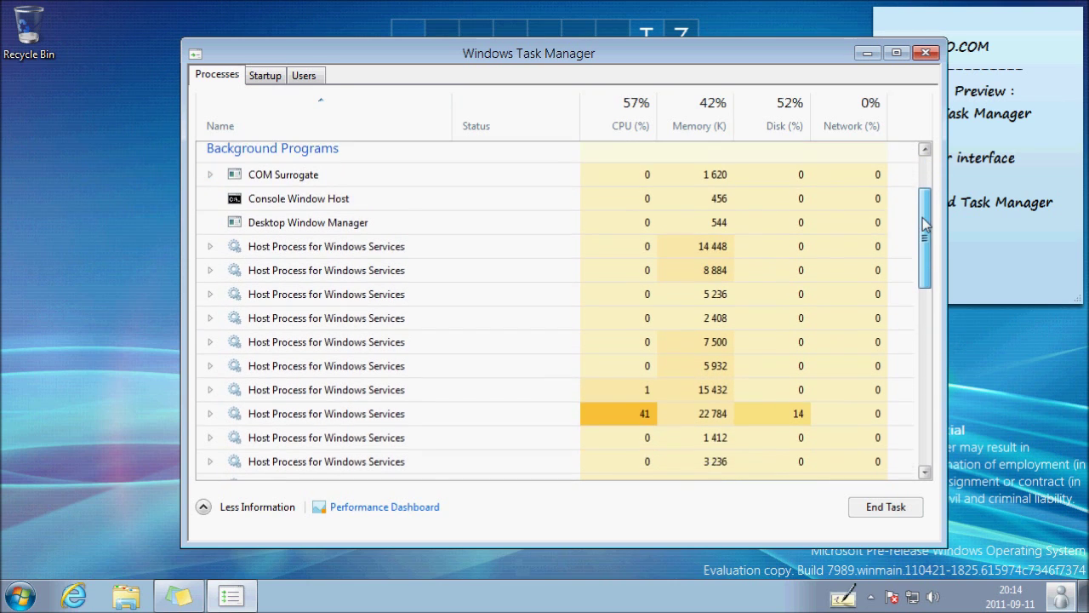
scroll(909, 375, "down", 3)
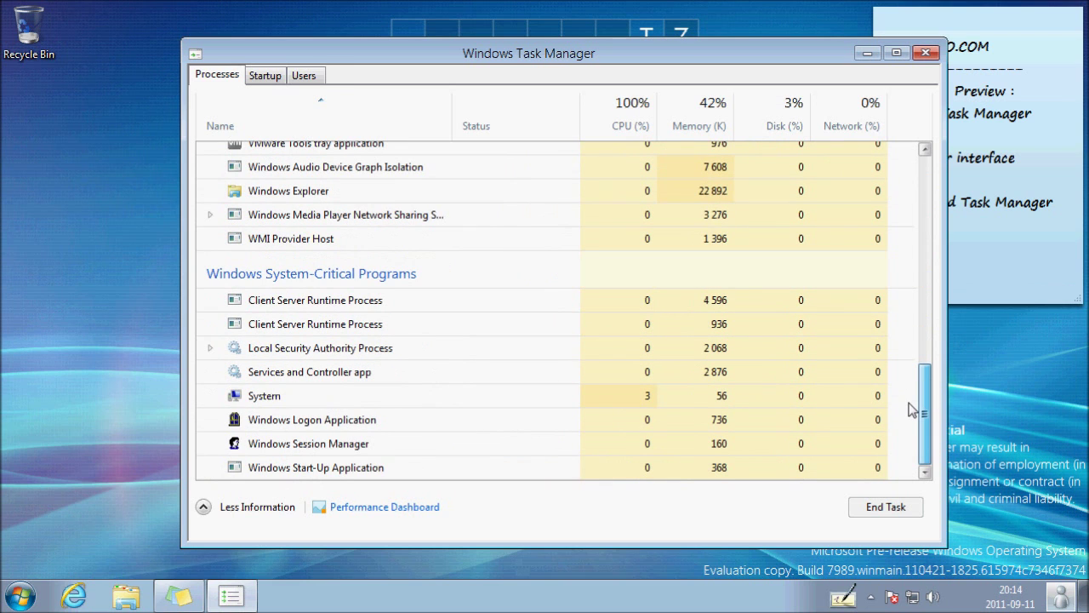
left_click_drag(924, 396, 934, 172)
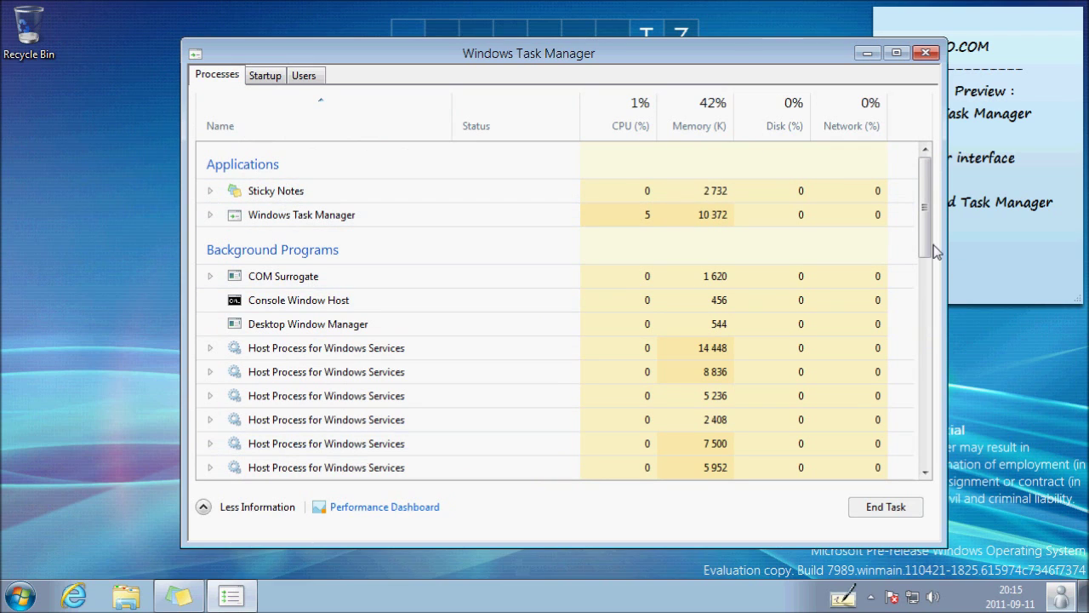
scroll(918, 447, "down", 10)
scroll(917, 446, "down", 1)
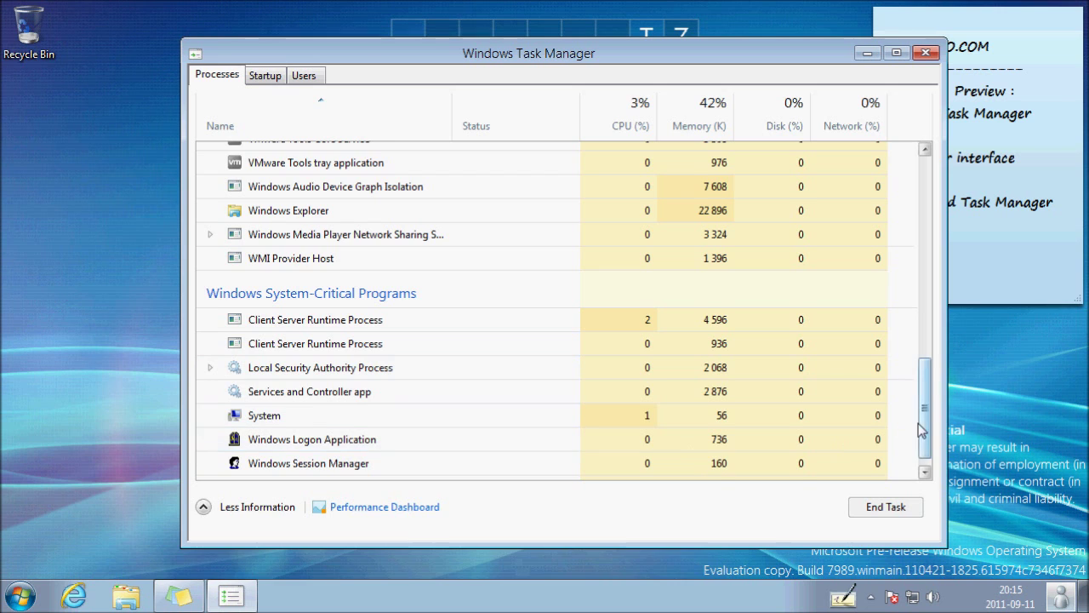
scroll(924, 425, "up", 11)
left_click(261, 82)
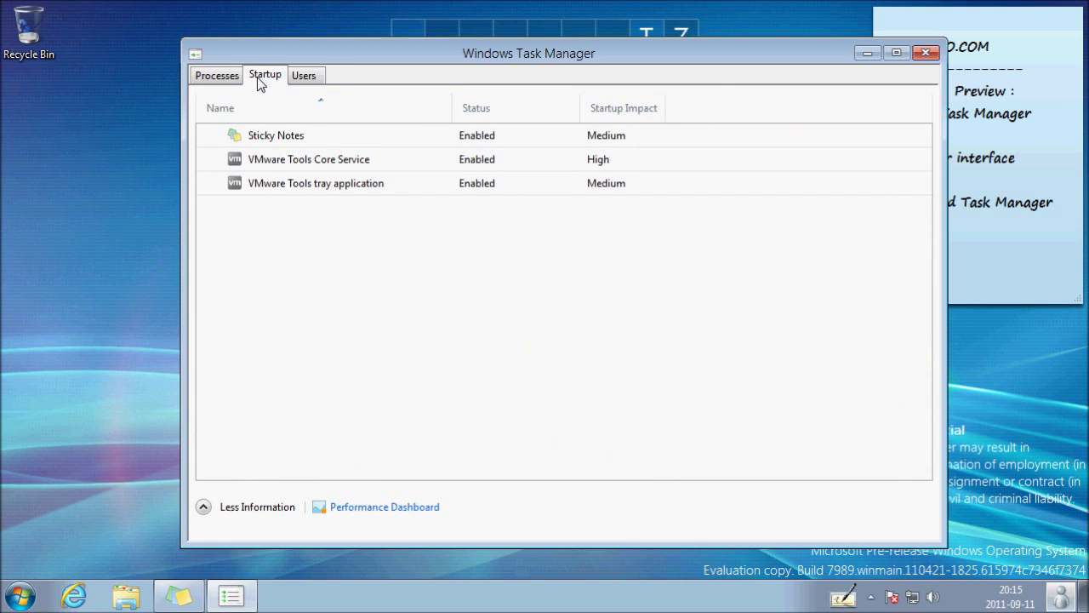
left_click(304, 78)
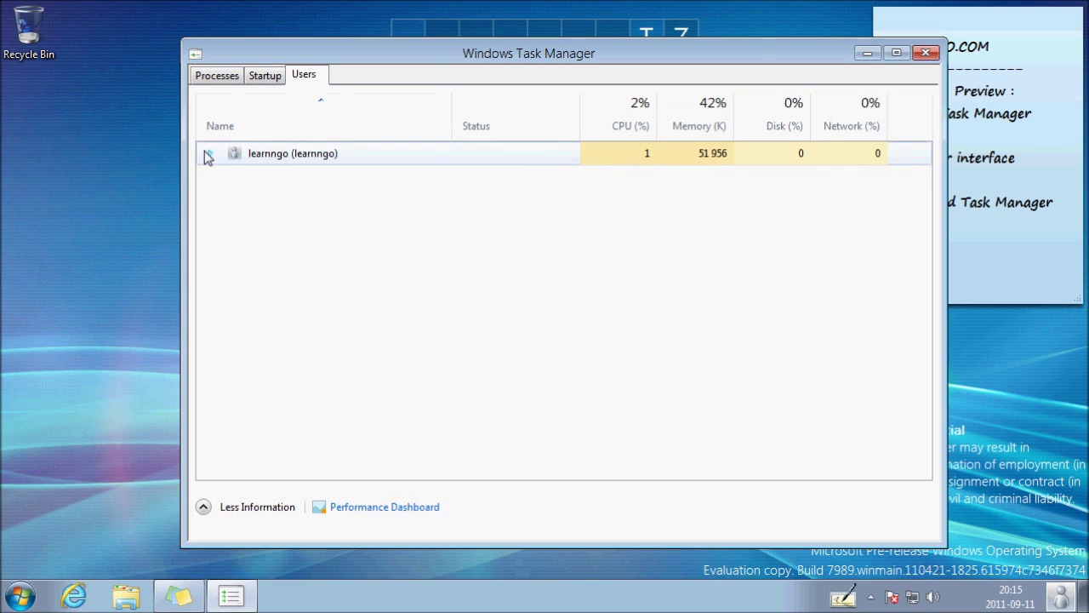
left_click(266, 76)
left_click(226, 78)
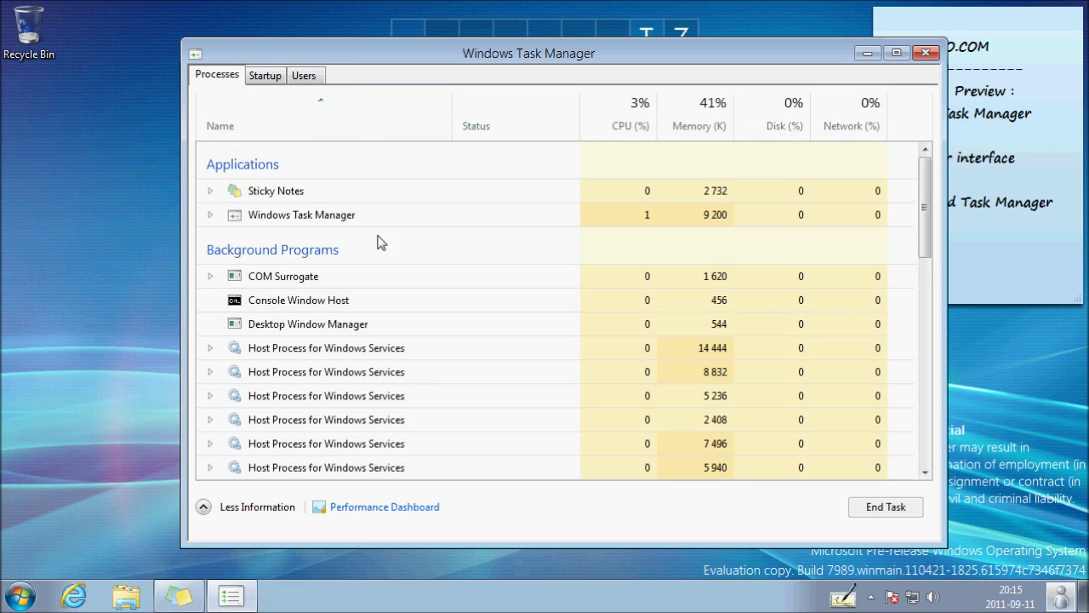
Open the Performance Dashboard maximized and bring up its detailed memory usage.
left_click(400, 515)
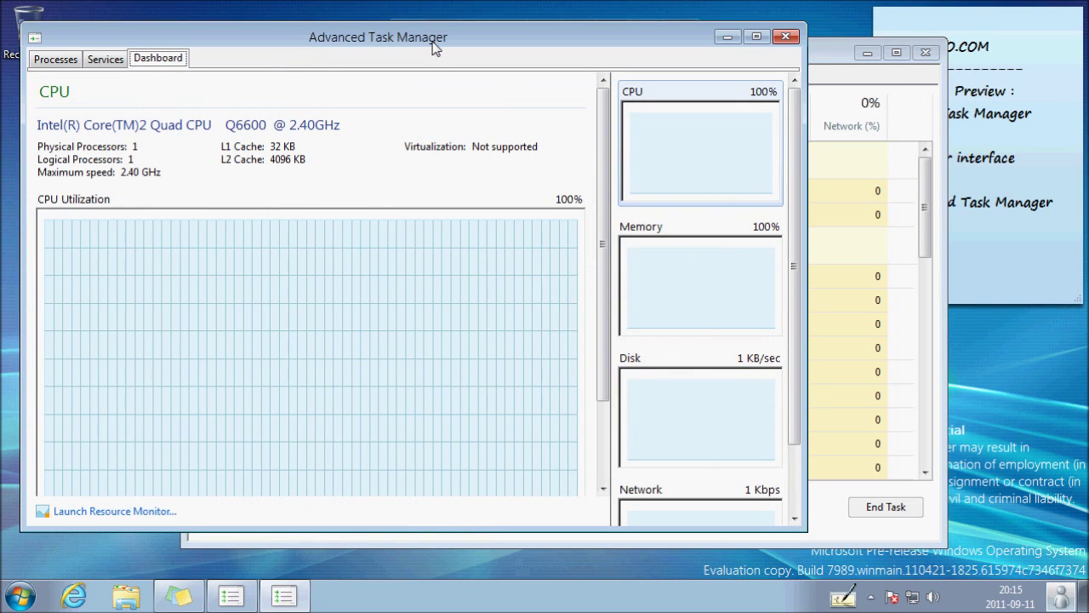
left_click_drag(434, 47, 437, 50)
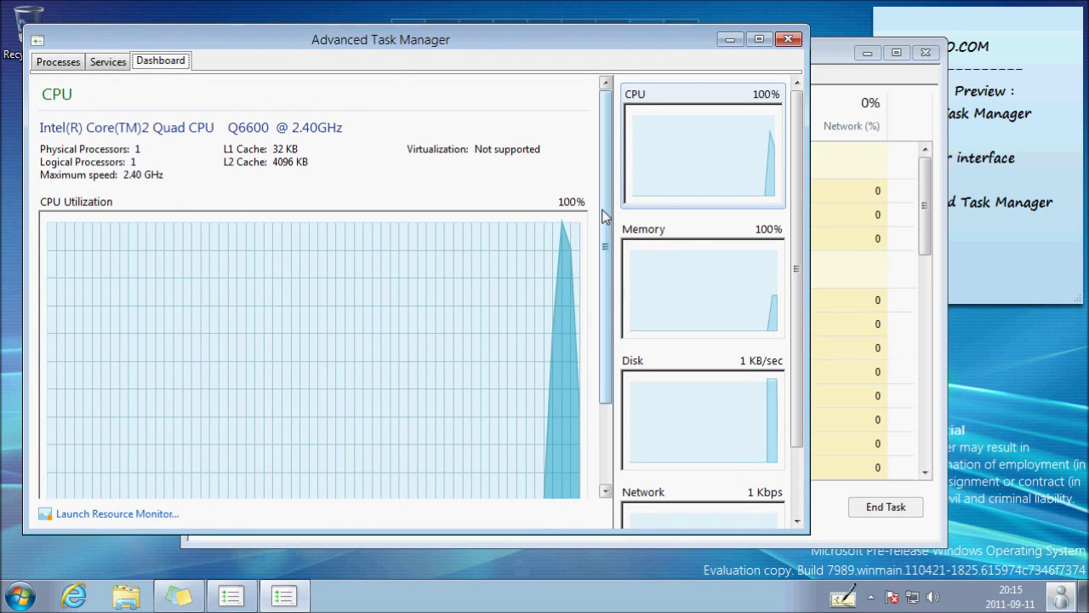
left_click_drag(605, 219, 605, 303)
double_click(593, 43)
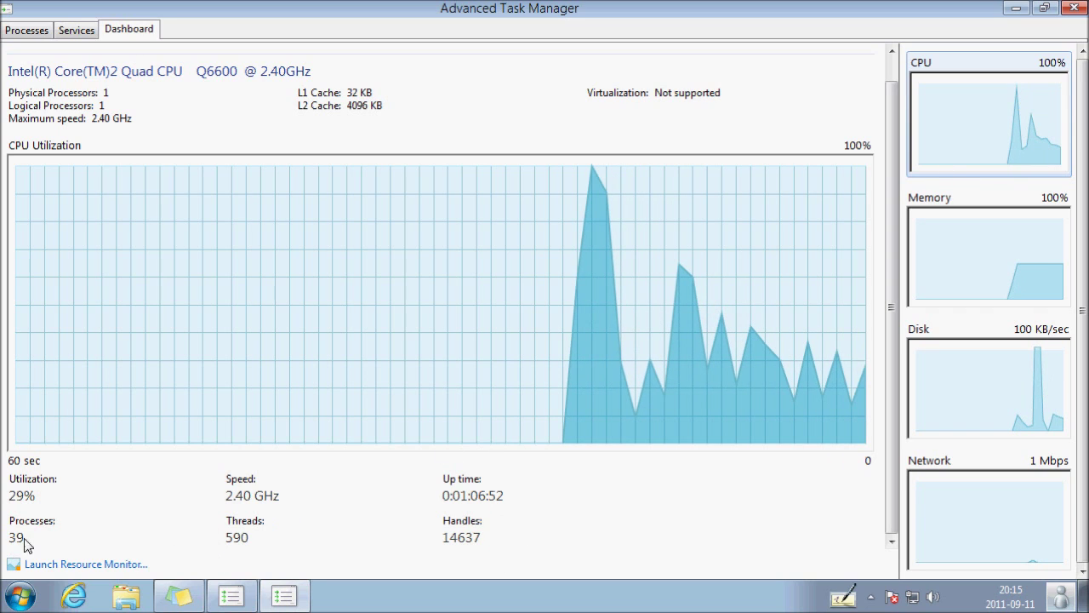
left_click(991, 237)
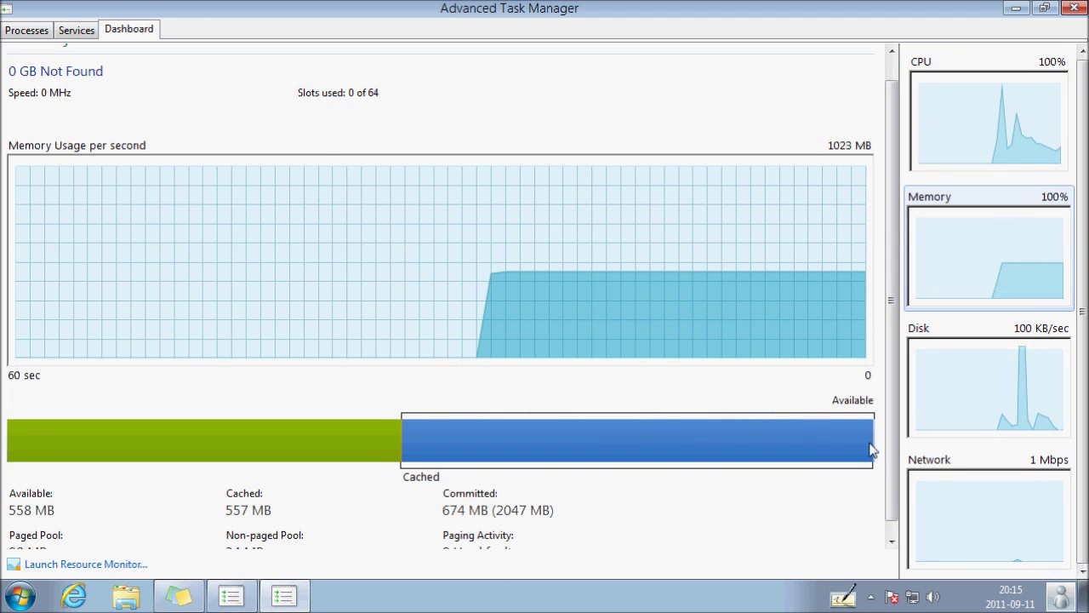
Show Disk 0 (C:) activity details, including read/write speed and average response time.
left_click_drag(895, 443, 896, 476)
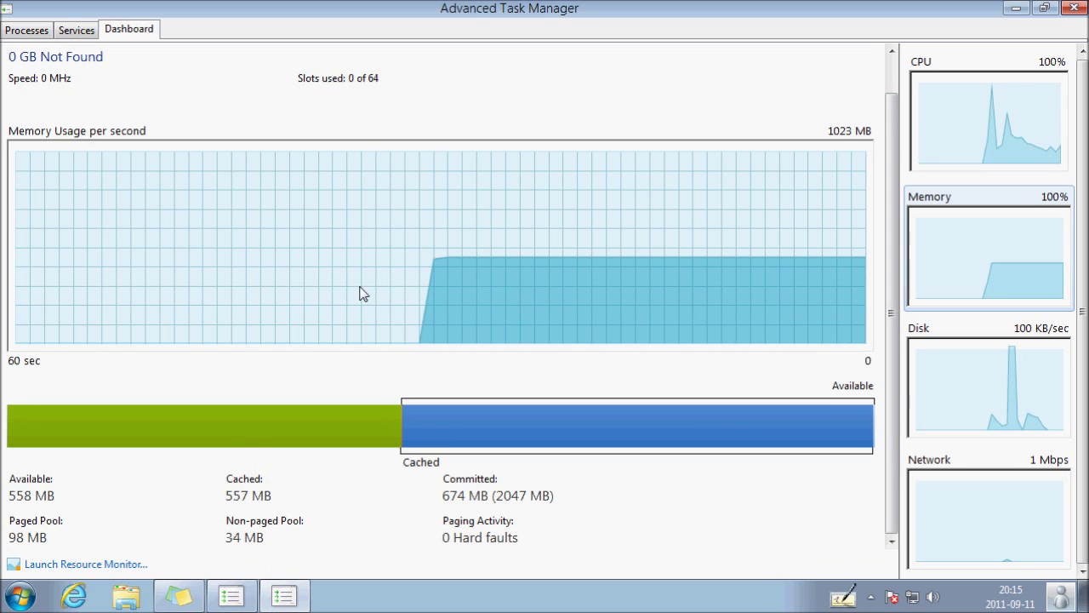
left_click(967, 392)
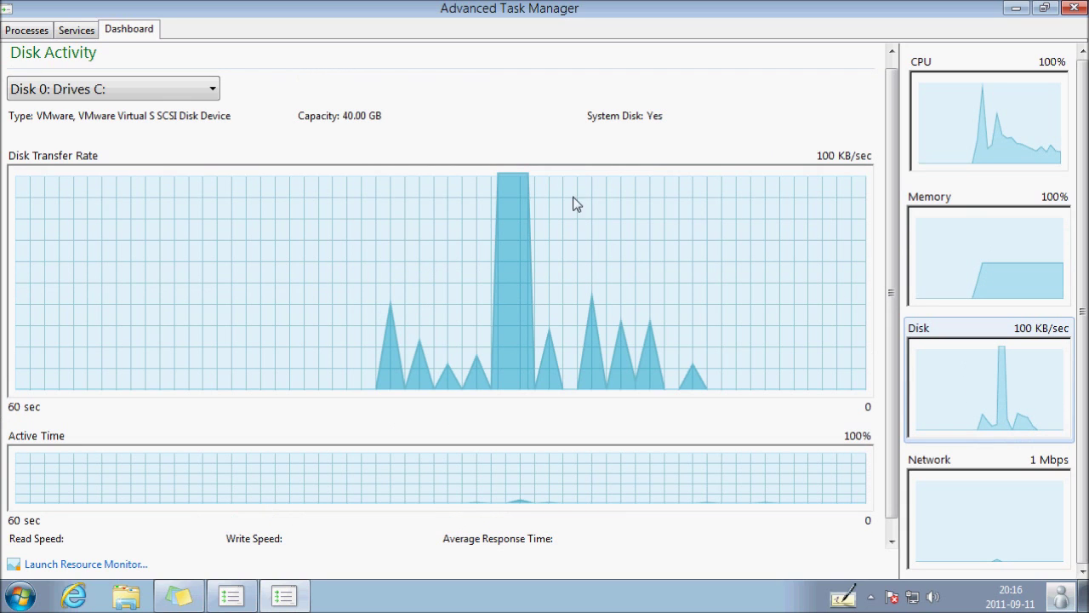
left_click(169, 94)
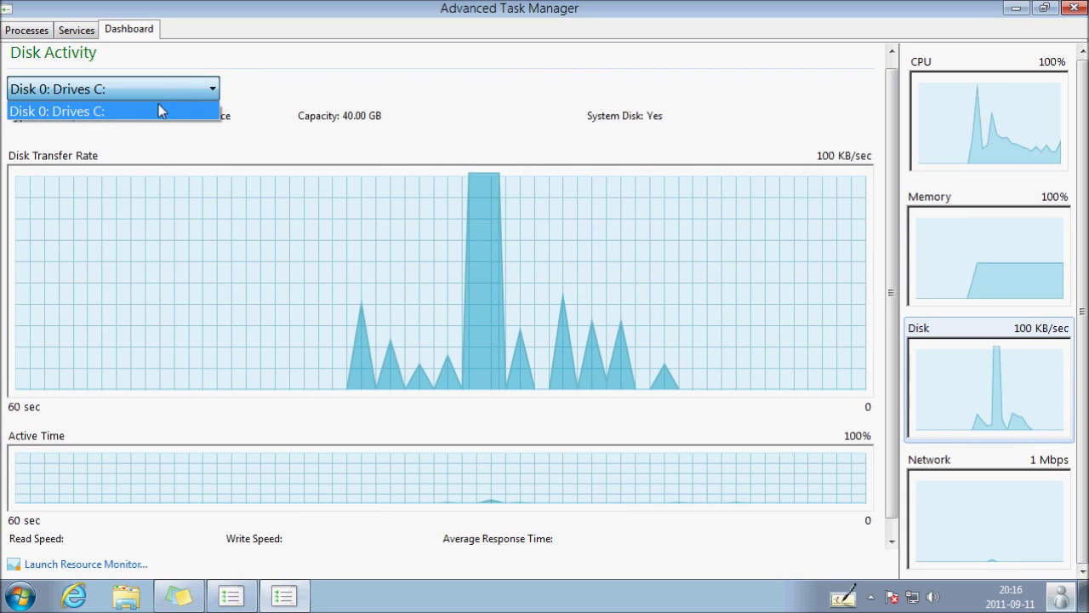
left_click(164, 132)
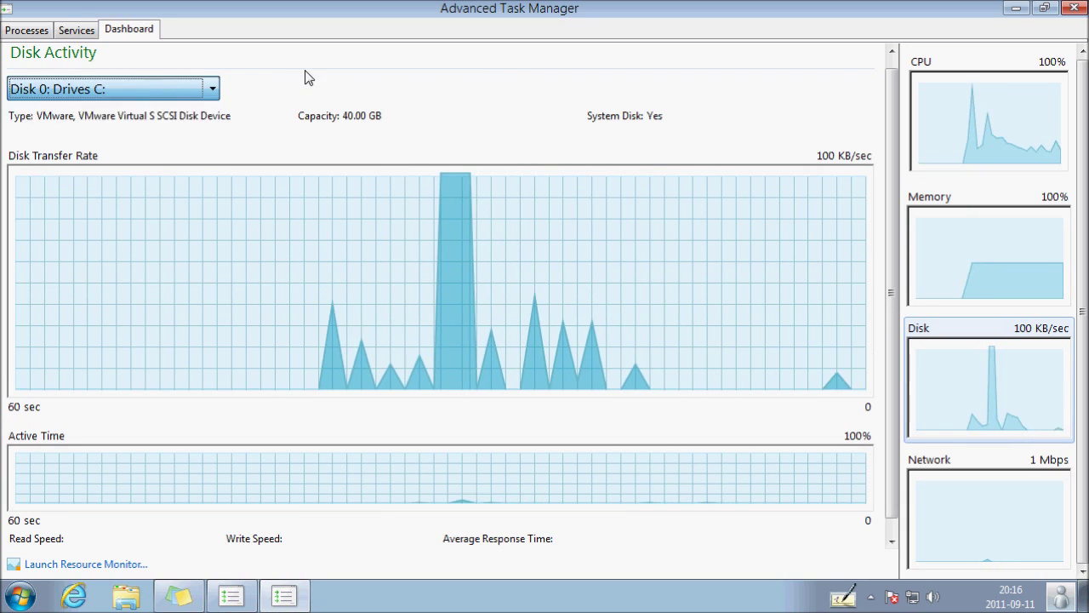
left_click_drag(890, 292, 890, 414)
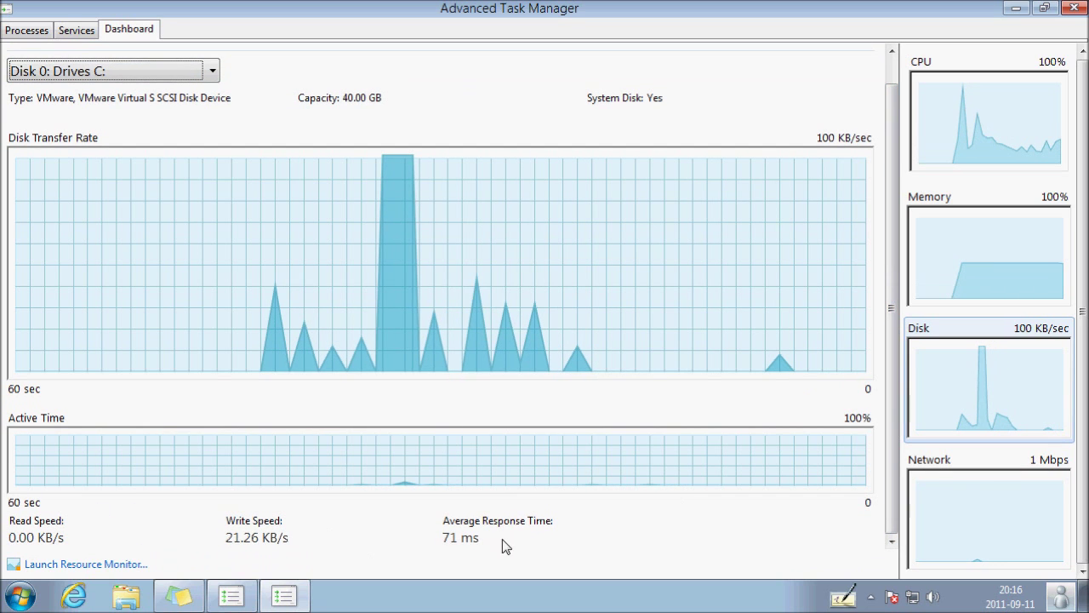
Show network activity details for the Intel(R) PRO/1000 MT Network Connection adapter.
left_click(979, 514)
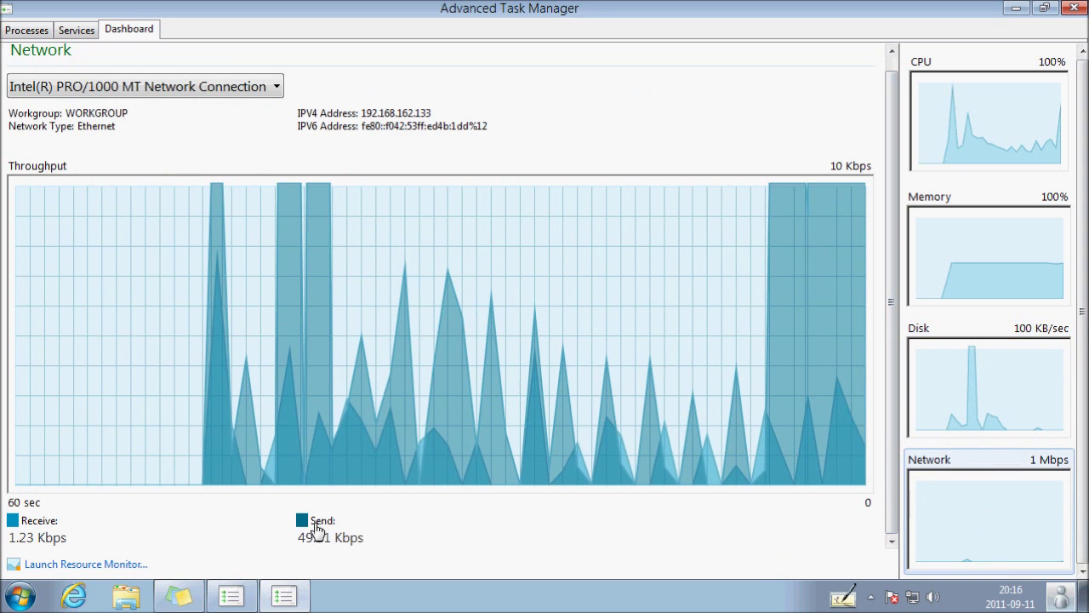
left_click(246, 94)
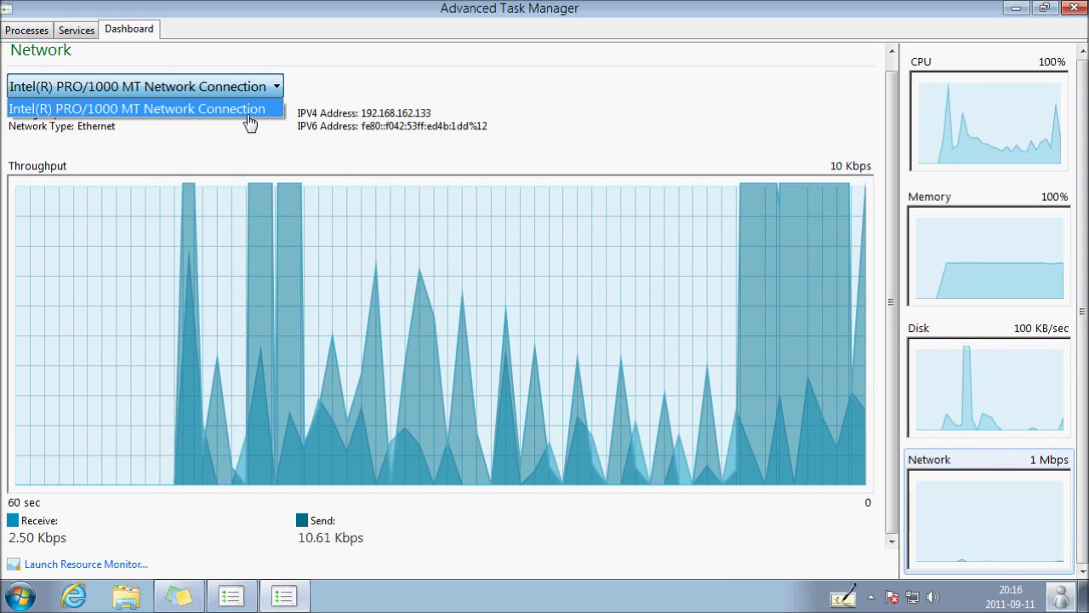
left_click(372, 121)
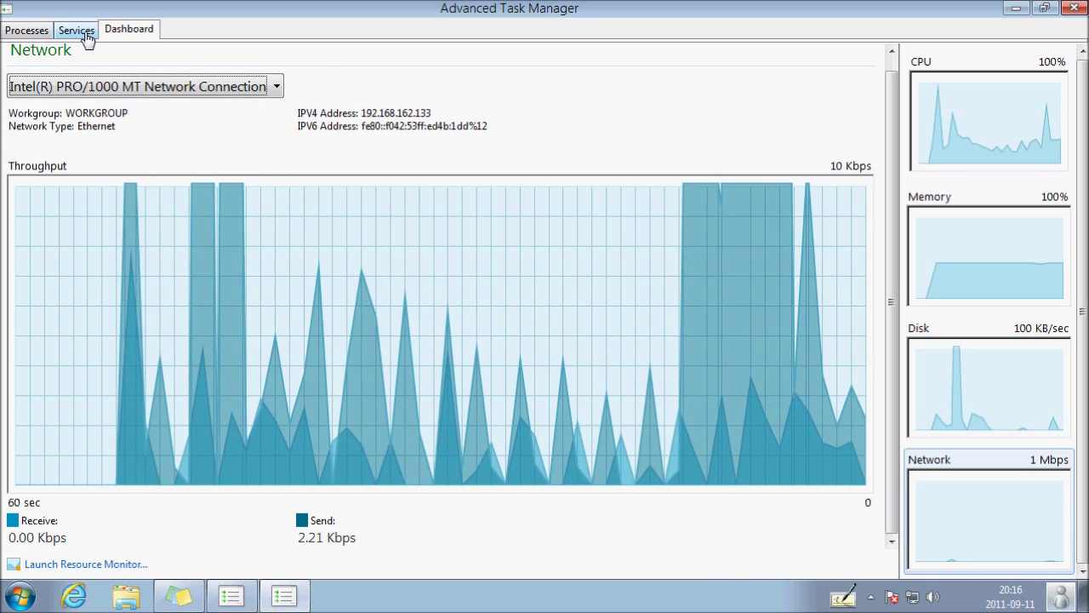
left_click(86, 34)
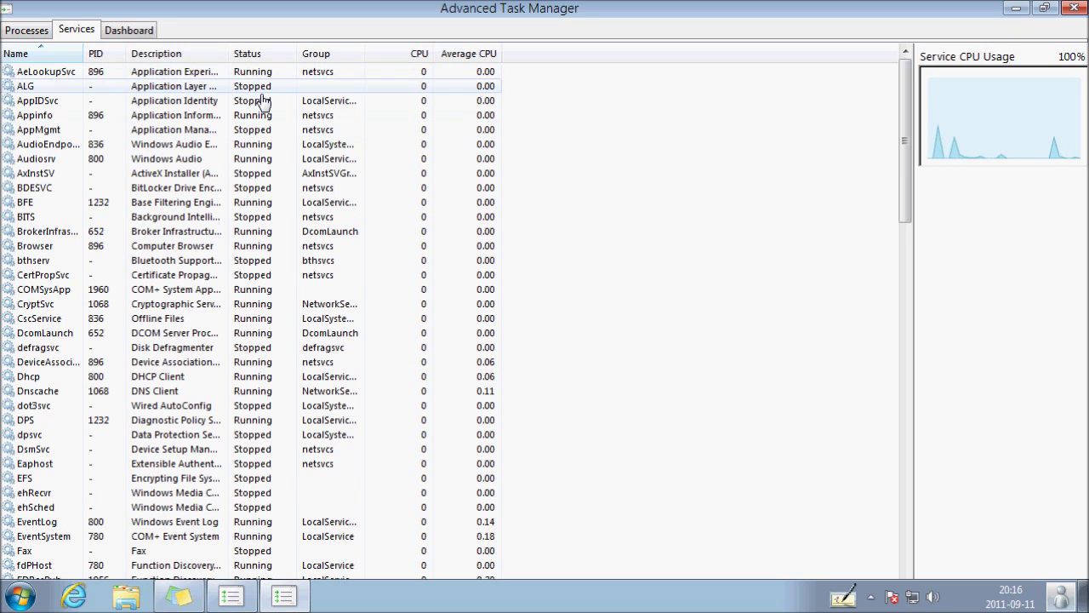
Select AppIDSvc, the audio endpoint, broker infrastructure and CertPropSvc services in turn.
left_click(302, 102)
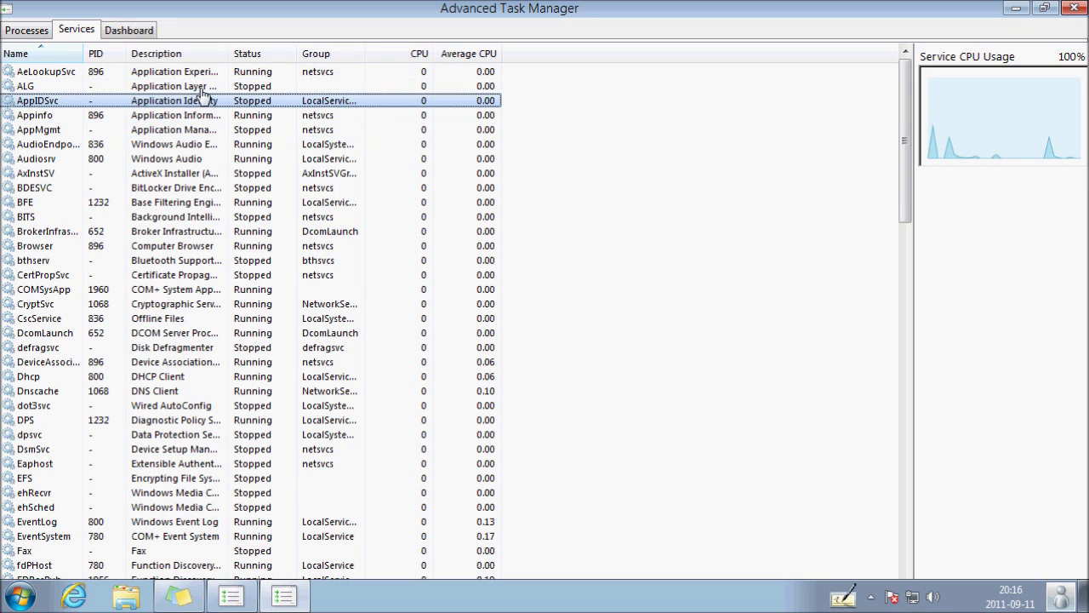
left_click(288, 144)
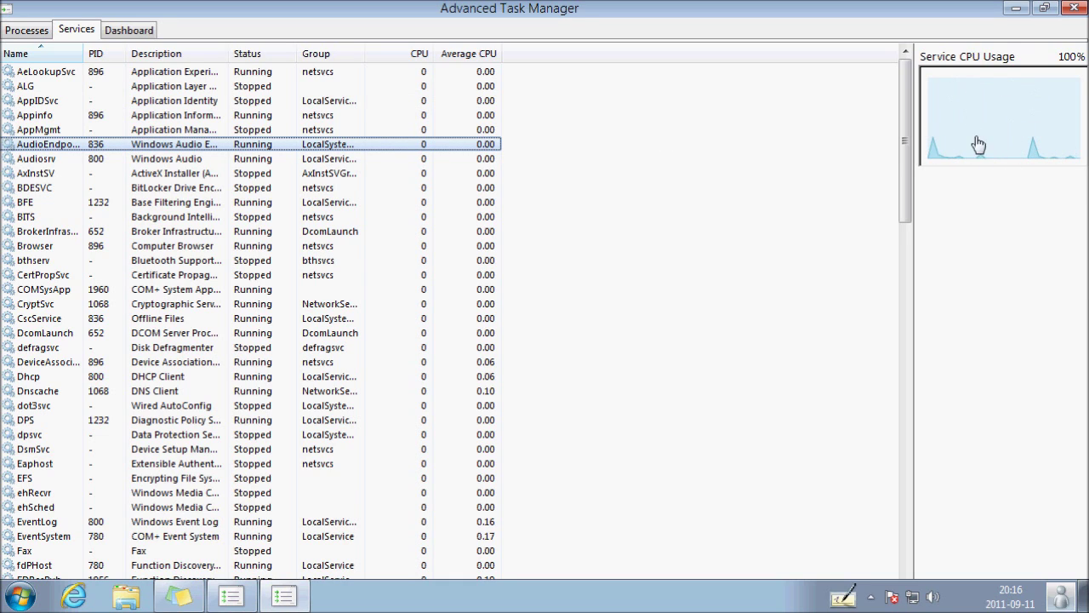
left_click(457, 102)
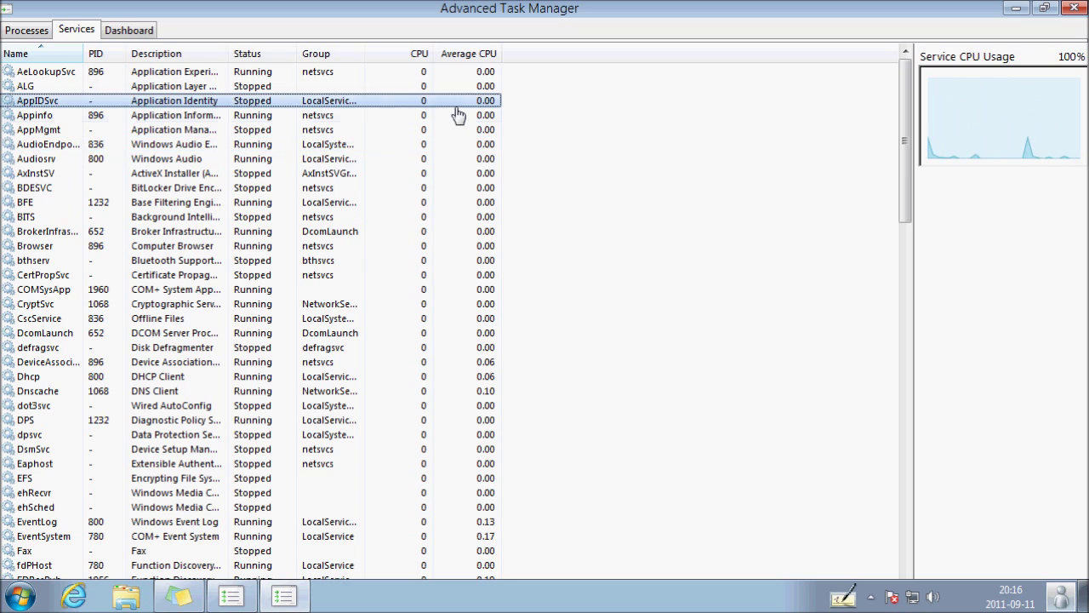
left_click(419, 232)
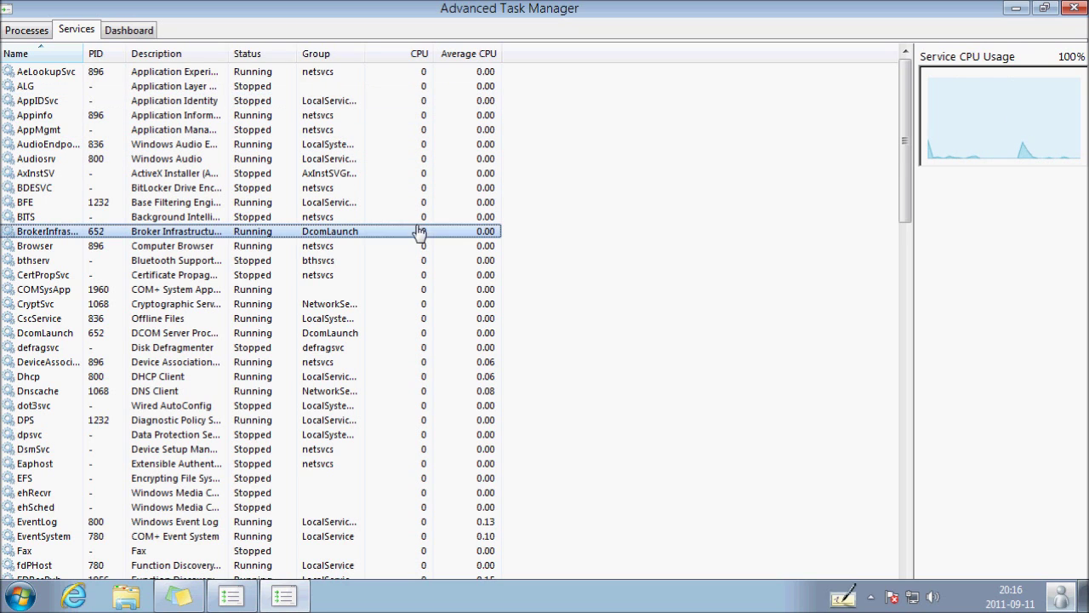
left_click(406, 275)
View the Stop/Restart Service actions for AudioEndpoint, then select AxInstSV.
left_click(207, 144)
right_click(207, 143)
left_click(194, 148)
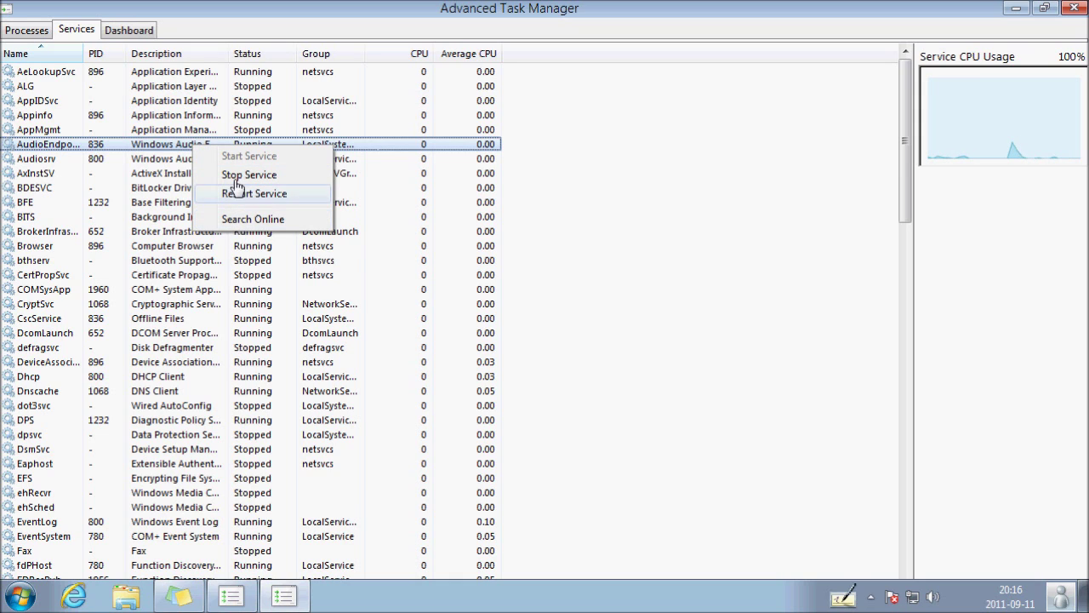
left_click(155, 174)
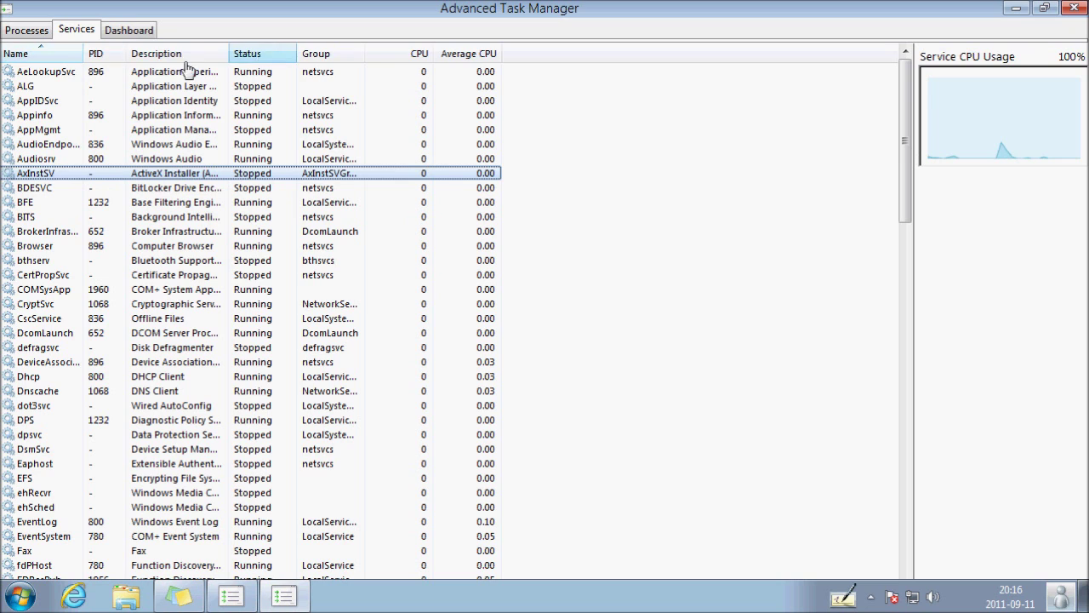
Switch to the Processes list and select svchost.exe (896) and vmtoolsd.exe (1536).
left_click(25, 37)
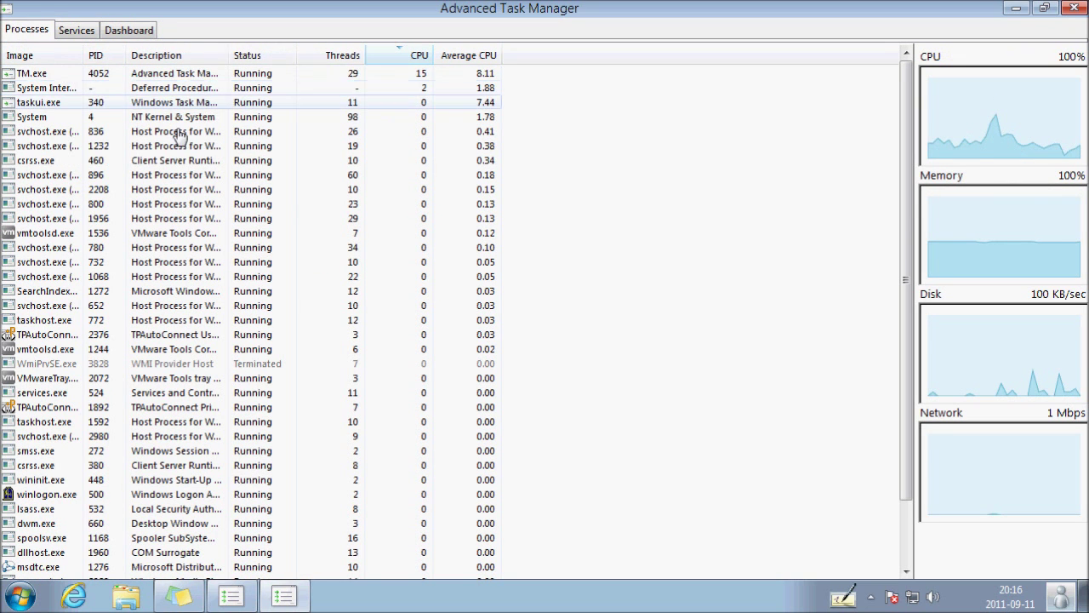
left_click(223, 105)
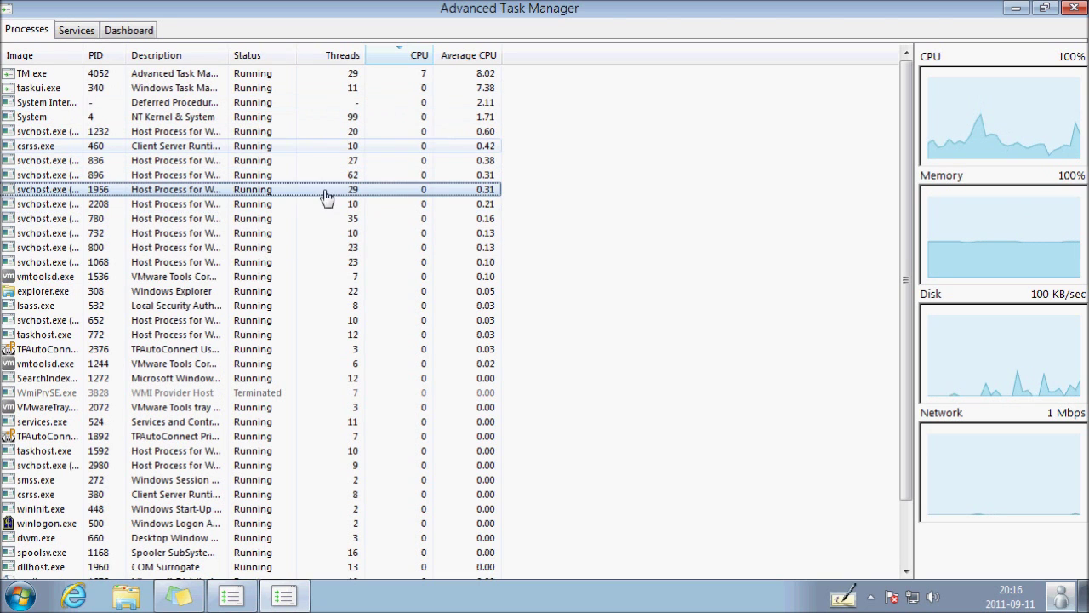
left_click(318, 297)
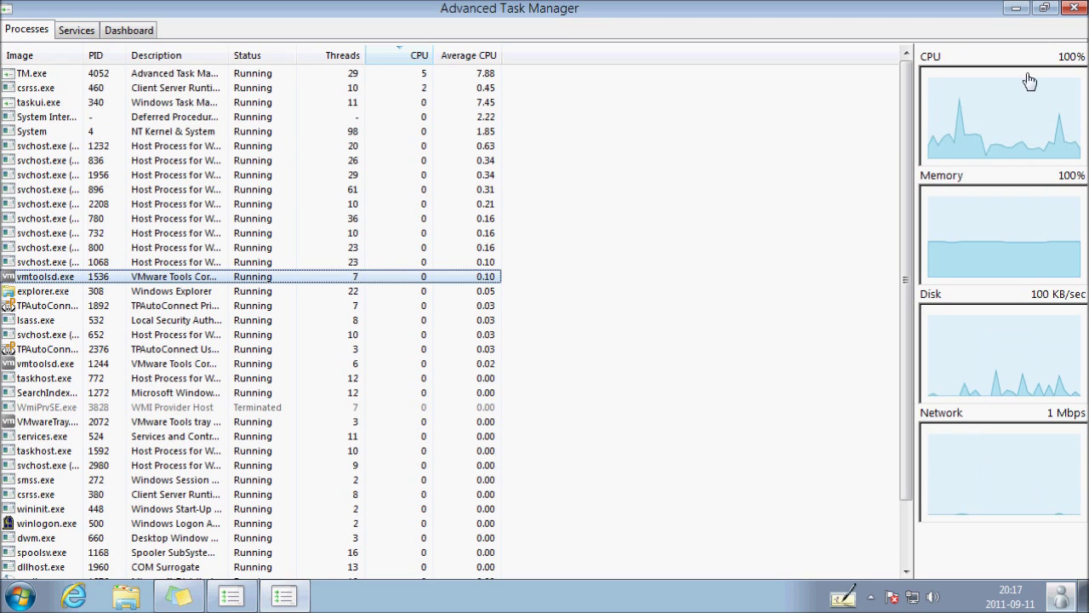
View End Process actions for svchost.exe (800), select TM.exe, and restore the window.
left_click(84, 247)
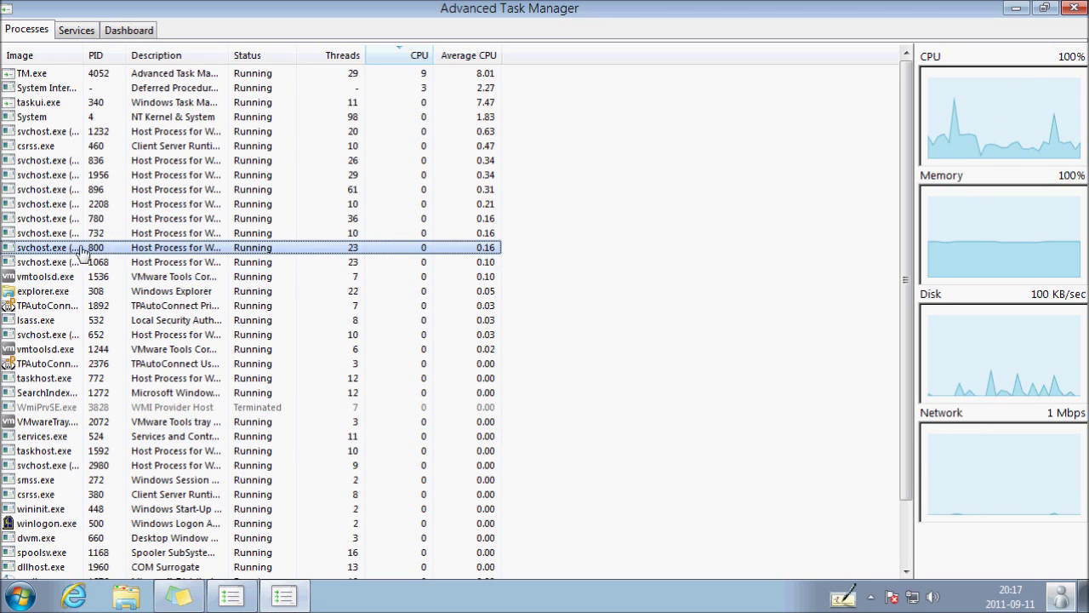
right_click(80, 247)
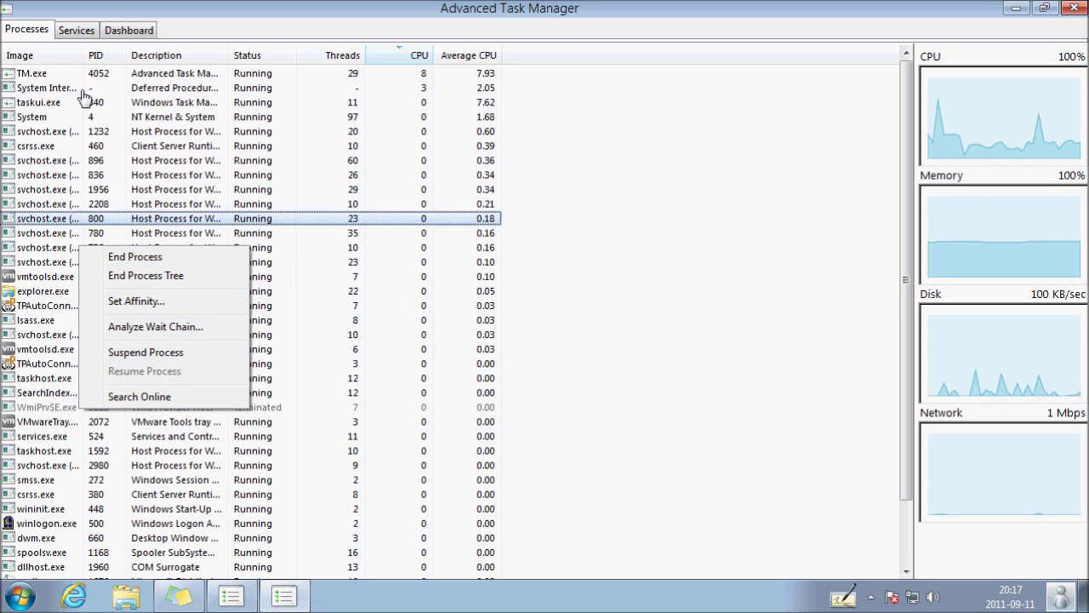
left_click(85, 89)
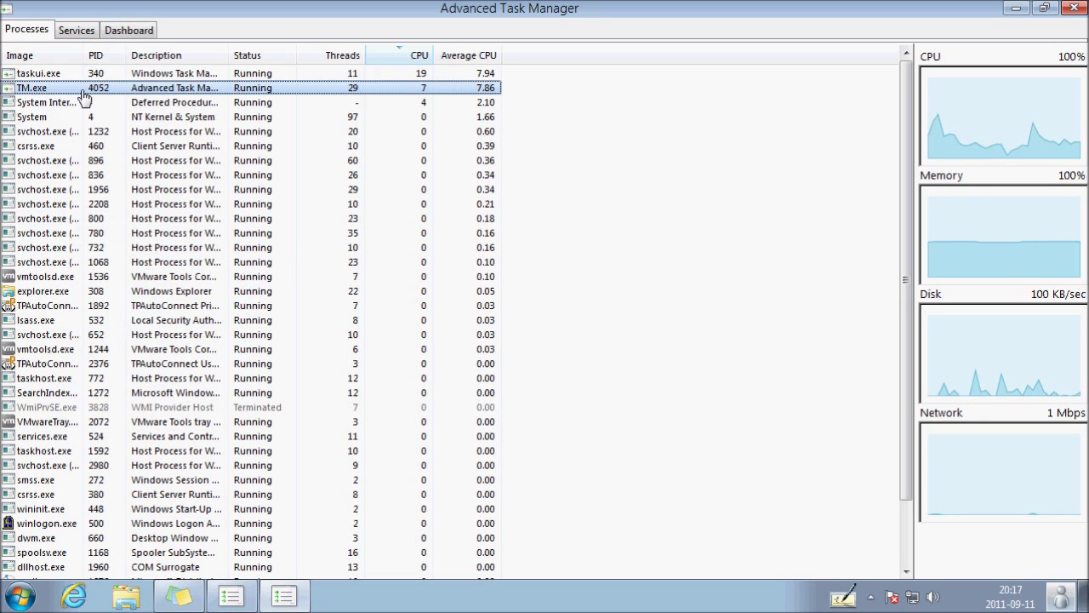
double_click(411, 17)
Switch between the Dashboard and Services views, then close Advanced Task Manager.
left_click(149, 63)
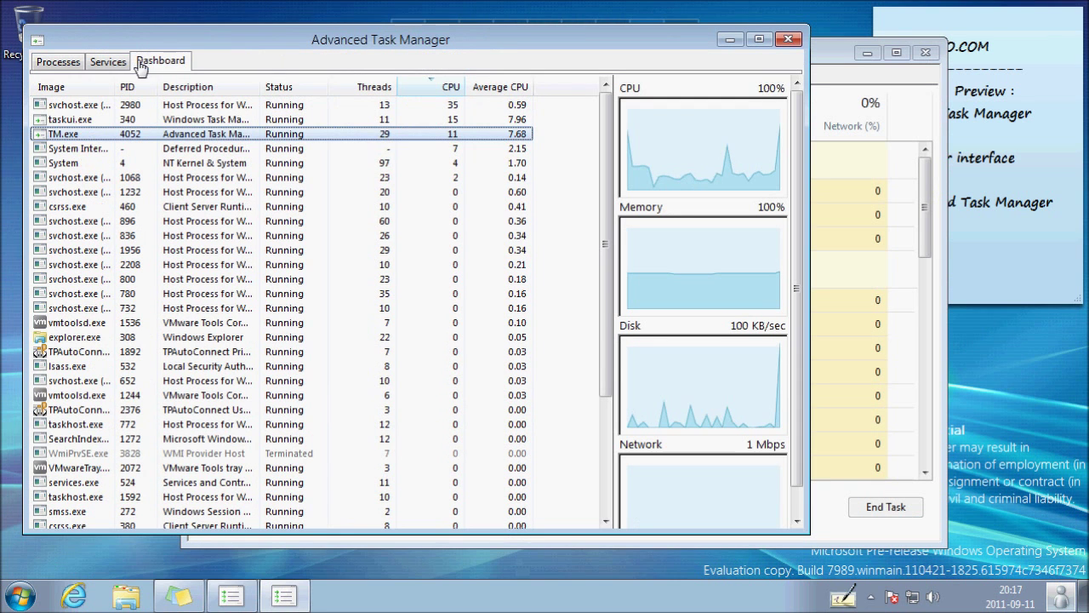
left_click(111, 63)
left_click(788, 39)
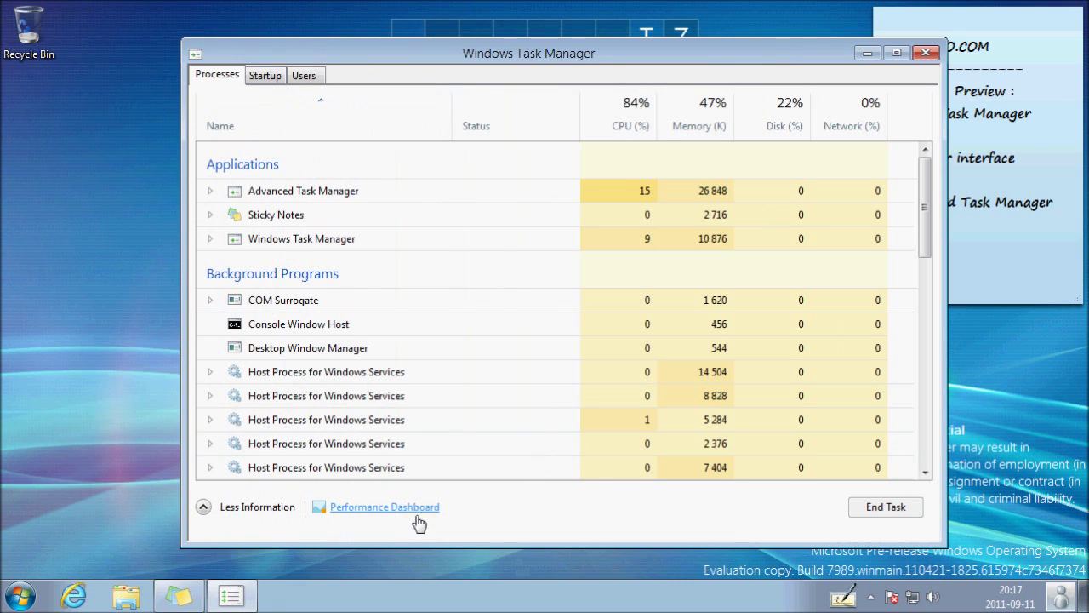
Cycle through Task Manager's Startup, Users and Processes tabs, then close Task Manager.
left_click(266, 77)
left_click(300, 78)
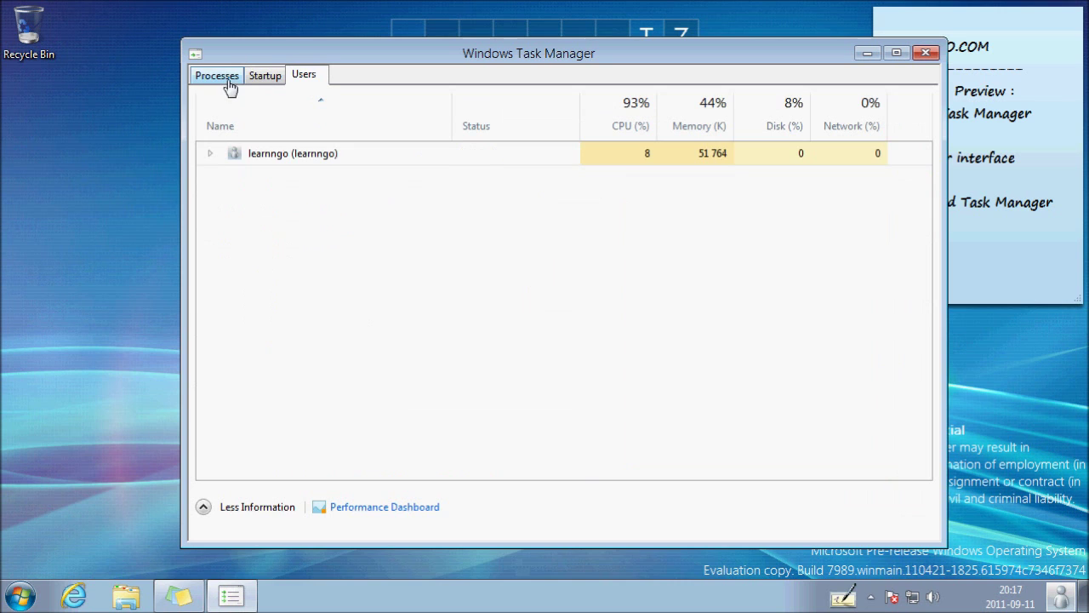
left_click(228, 77)
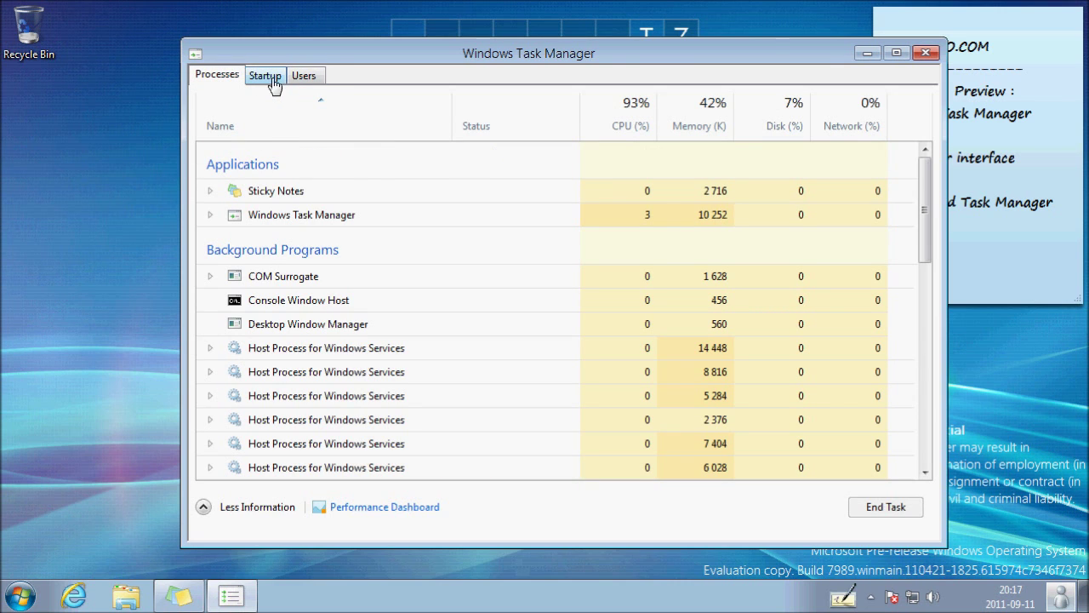
left_click(270, 79)
left_click(311, 78)
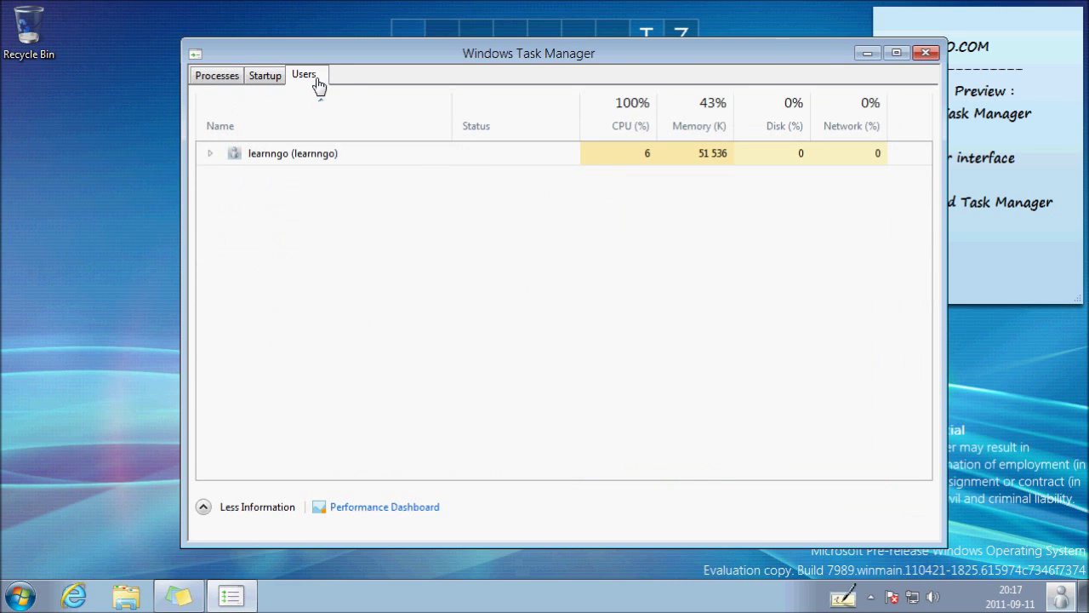
left_click(926, 56)
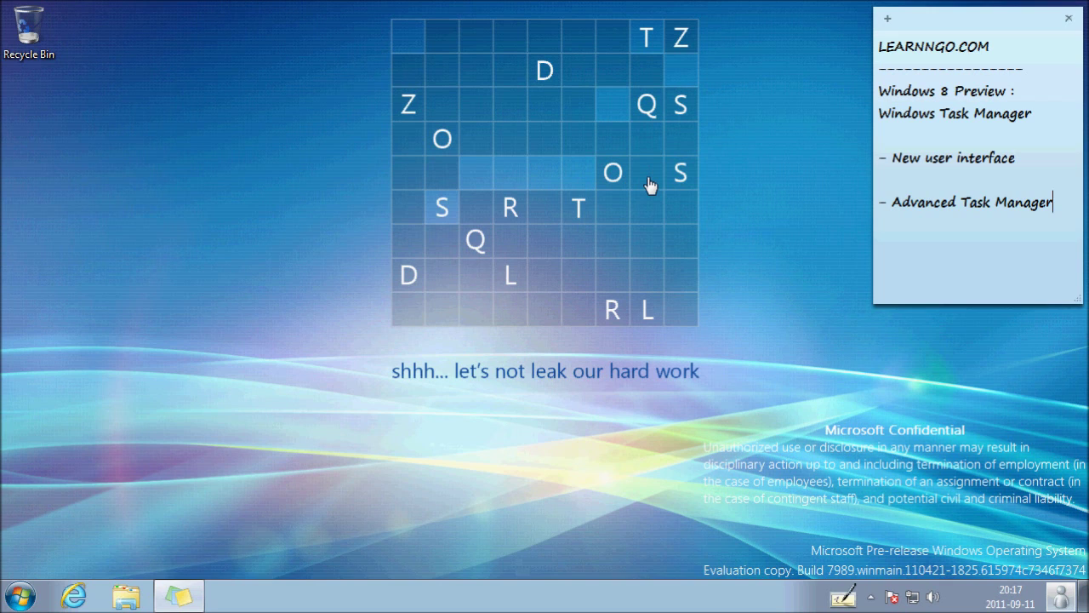